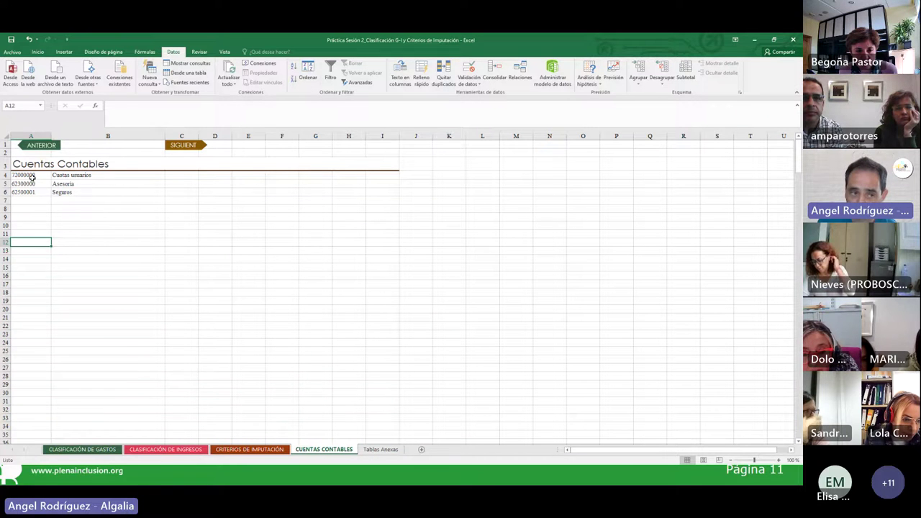
Step: Review the account codes and descriptions in columns A and B of the CUENTAS CONTABLES sheet, from row 4 down
{"action": "left_click_drag", "start_coordinate": [26, 175], "coordinate": [137, 198]}
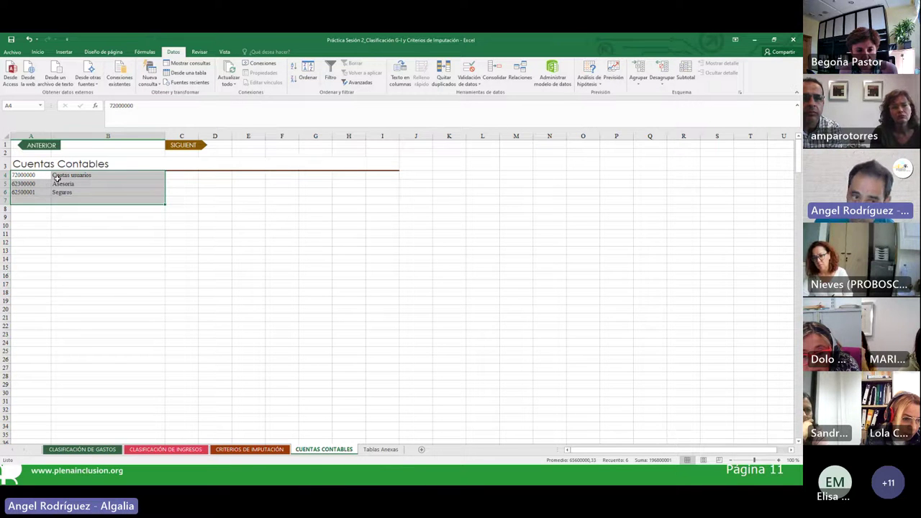
{"action": "left_click_drag", "start_coordinate": [28, 175], "coordinate": [81, 175]}
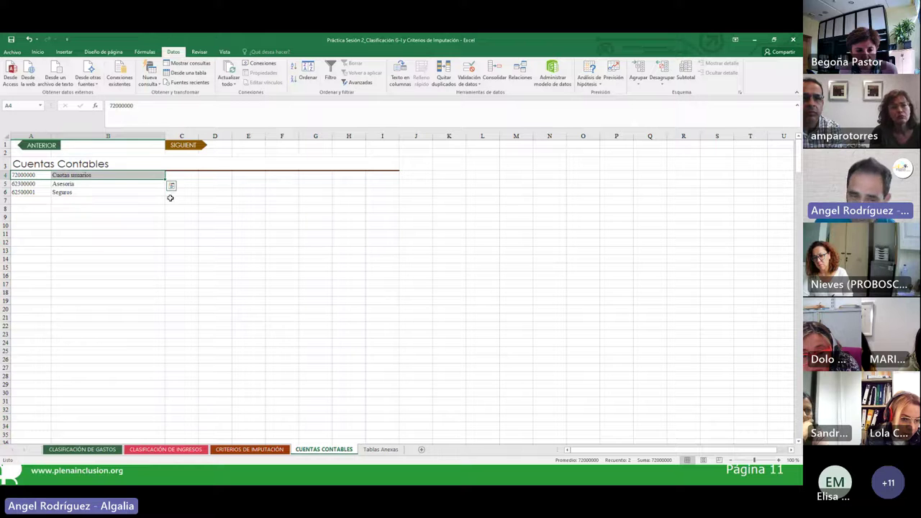
{"action": "left_click_drag", "start_coordinate": [24, 175], "coordinate": [111, 275]}
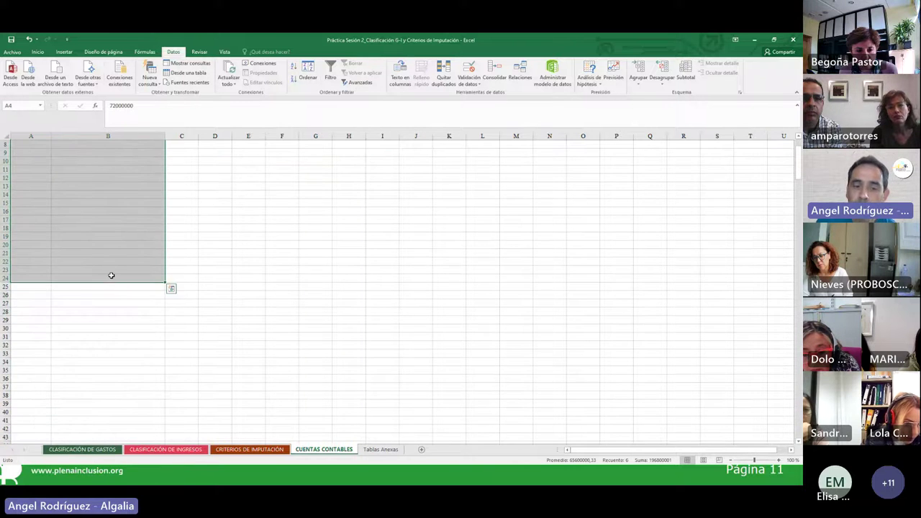
Step: On the CLASIFICACIÓN DE GASTOS sheet, examine the Seguro Centro expense's allowed account codes and the lookup formula for its account description
{"action": "left_click", "coordinate": [105, 449]}
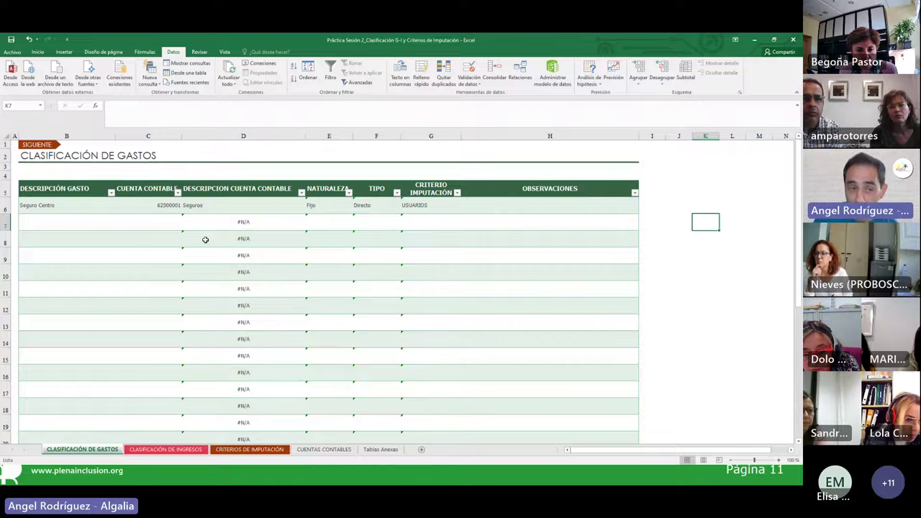
{"action": "left_click", "coordinate": [60, 205]}
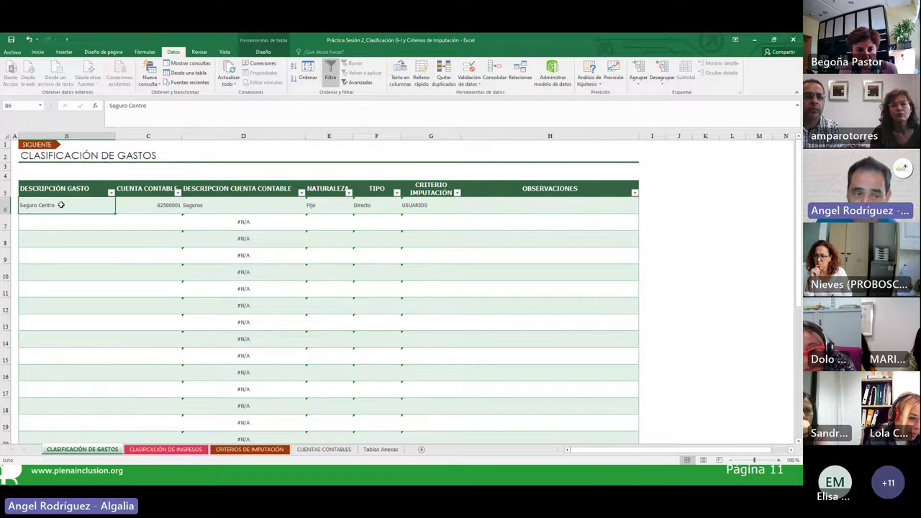
{"action": "left_click", "coordinate": [155, 205]}
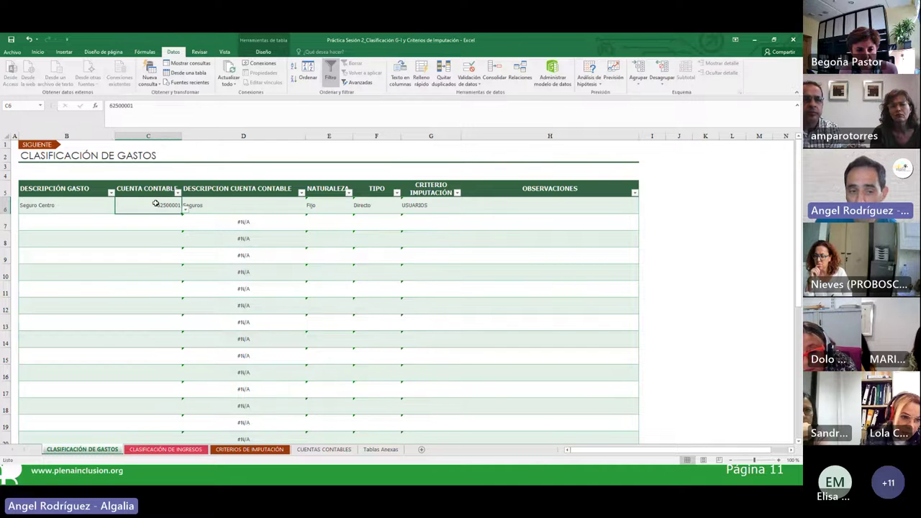
{"action": "left_click", "coordinate": [185, 210]}
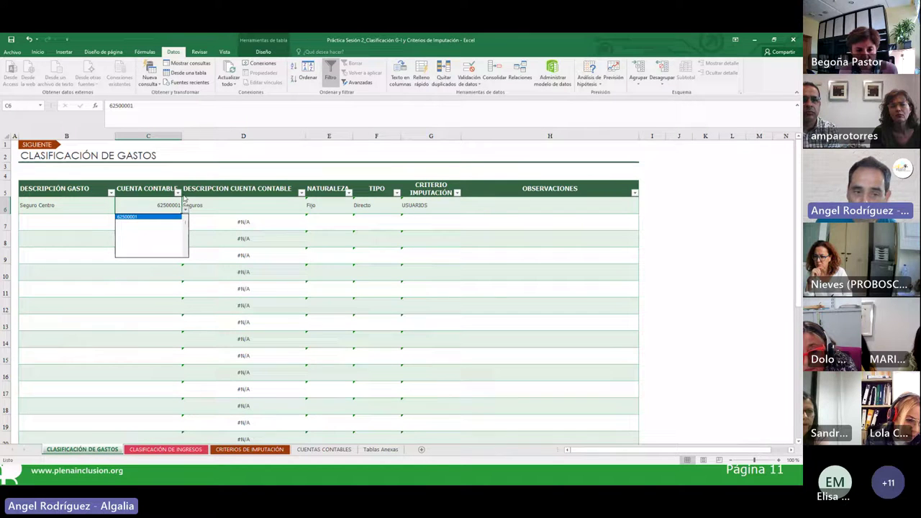
{"action": "left_click", "coordinate": [237, 214]}
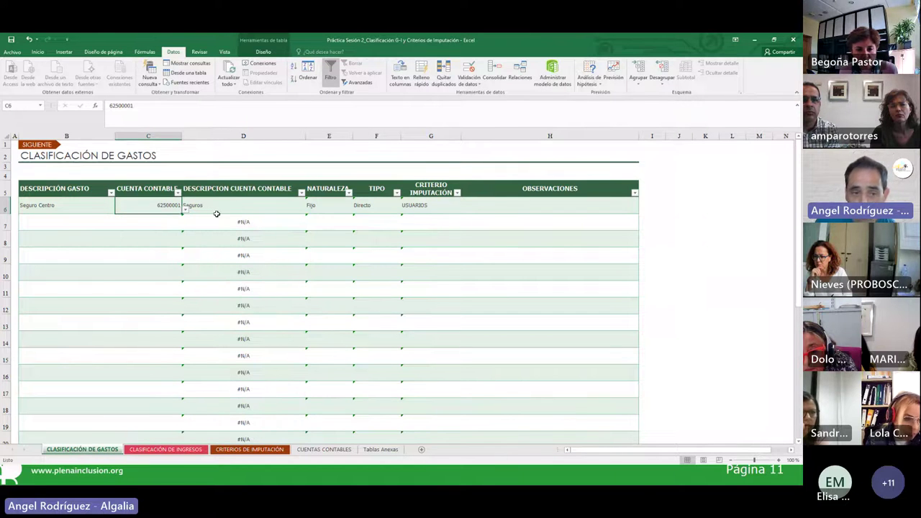
{"action": "left_click", "coordinate": [262, 207]}
{"action": "left_click", "coordinate": [152, 205]}
{"action": "left_click", "coordinate": [230, 209]}
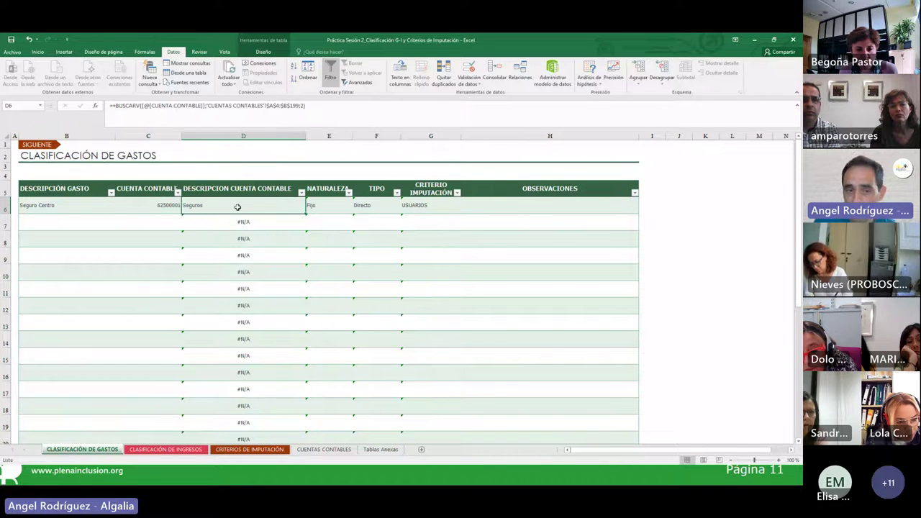
Step: Examine the allowed NATUREZA values for the Seguro Centro expense and keep Fijo
{"action": "left_click", "coordinate": [328, 205]}
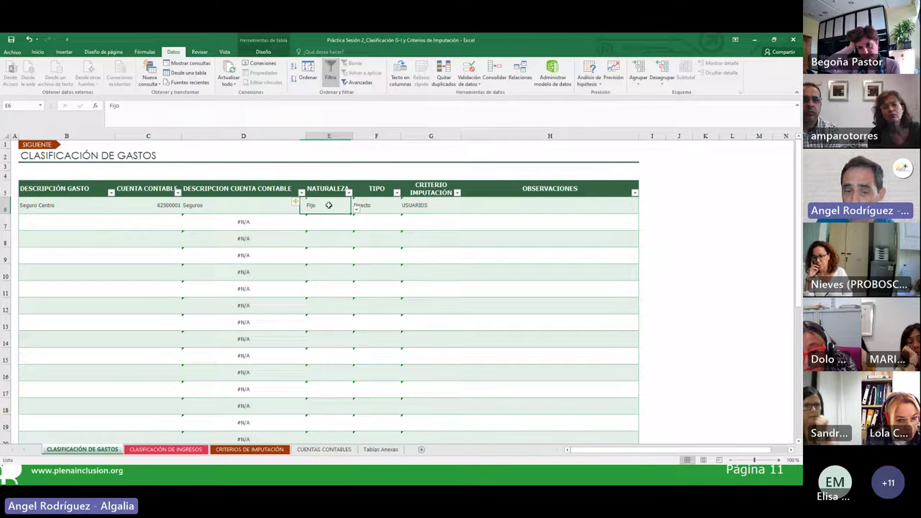
{"action": "left_click", "coordinate": [349, 193]}
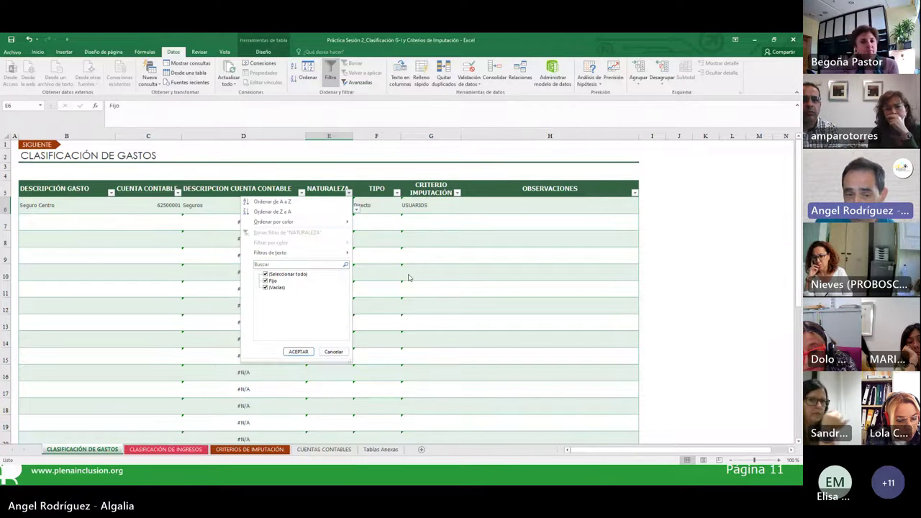
{"action": "key", "text": "Escape"}
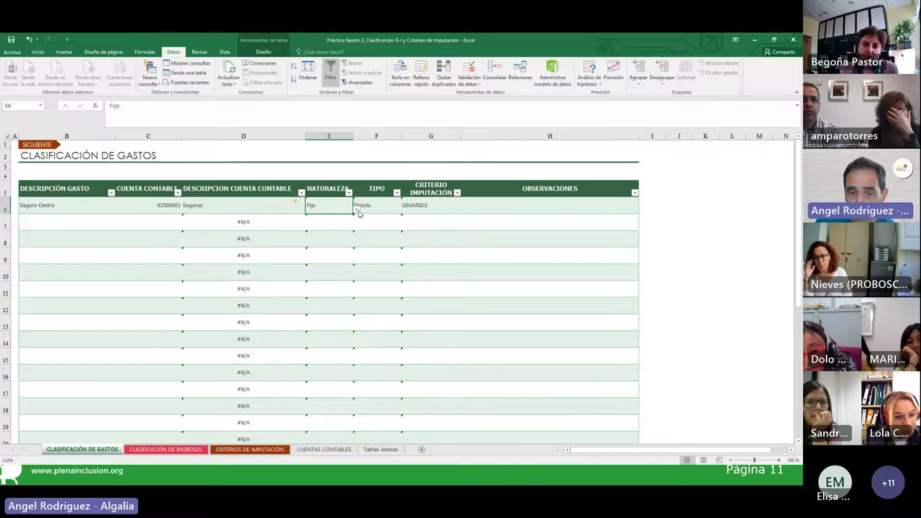
{"action": "left_click", "coordinate": [357, 211]}
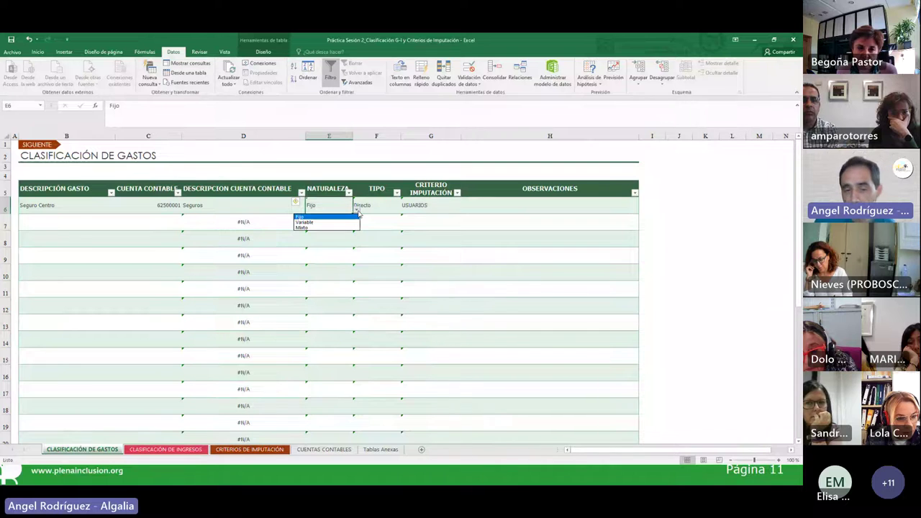
{"action": "left_click", "coordinate": [358, 213]}
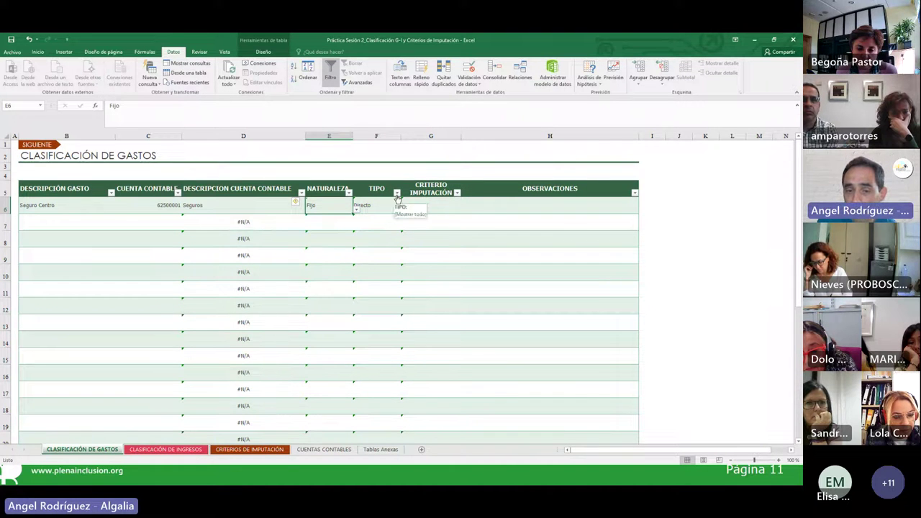
Step: Examine the TIPO column's filter and the allowed TIPO values for the Seguro Centro expense
{"action": "left_click", "coordinate": [396, 194]}
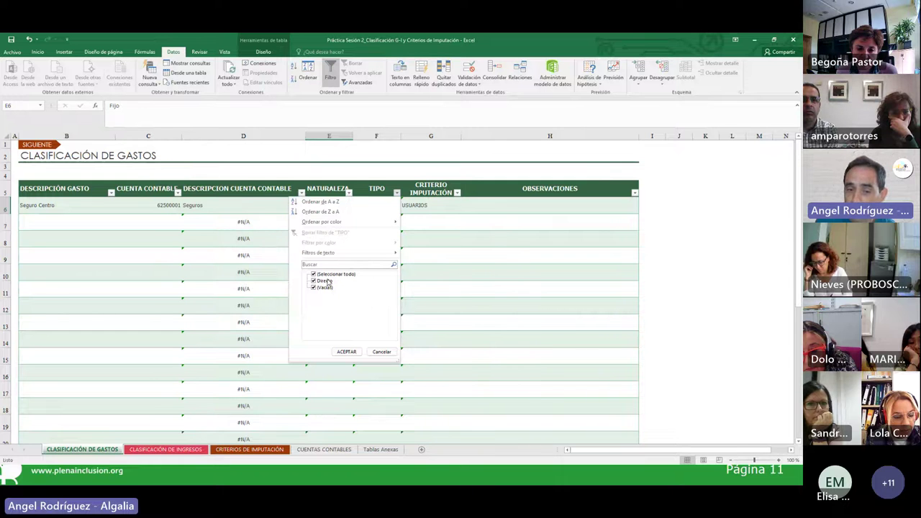
{"action": "left_click", "coordinate": [395, 211]}
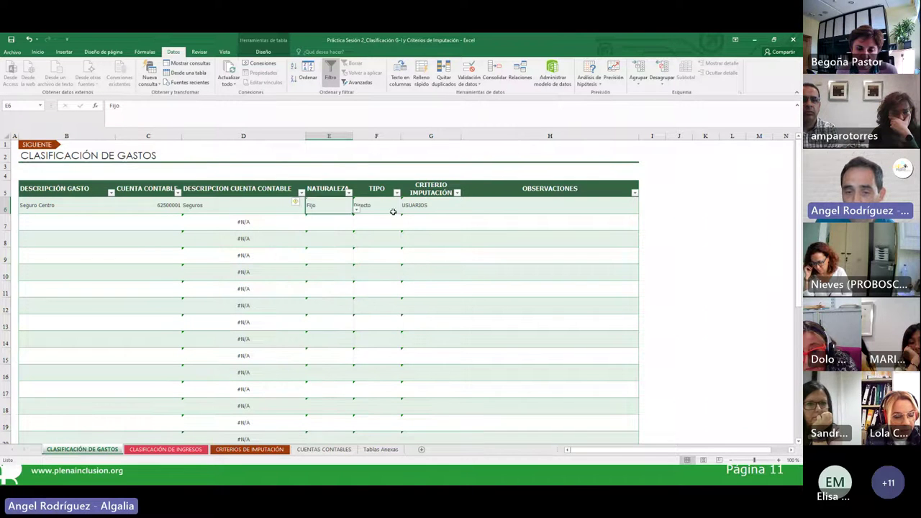
{"action": "left_click", "coordinate": [386, 212]}
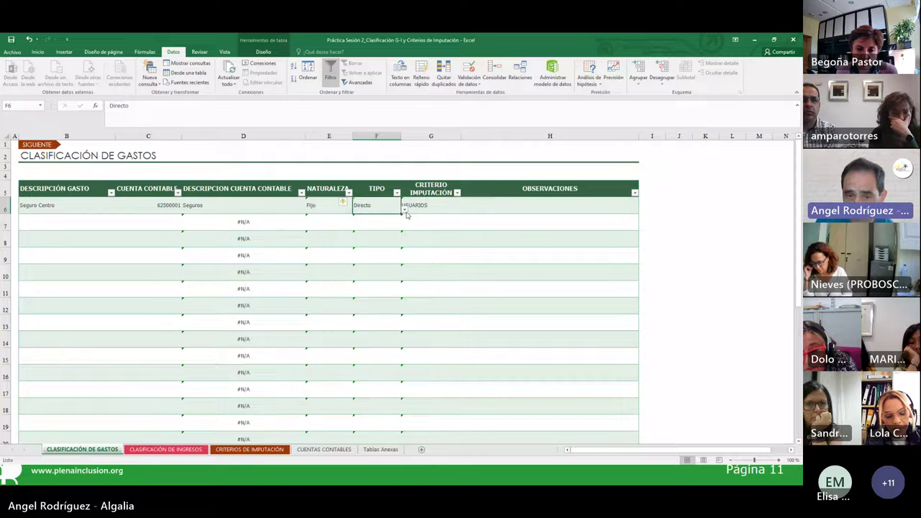
{"action": "left_click", "coordinate": [405, 211]}
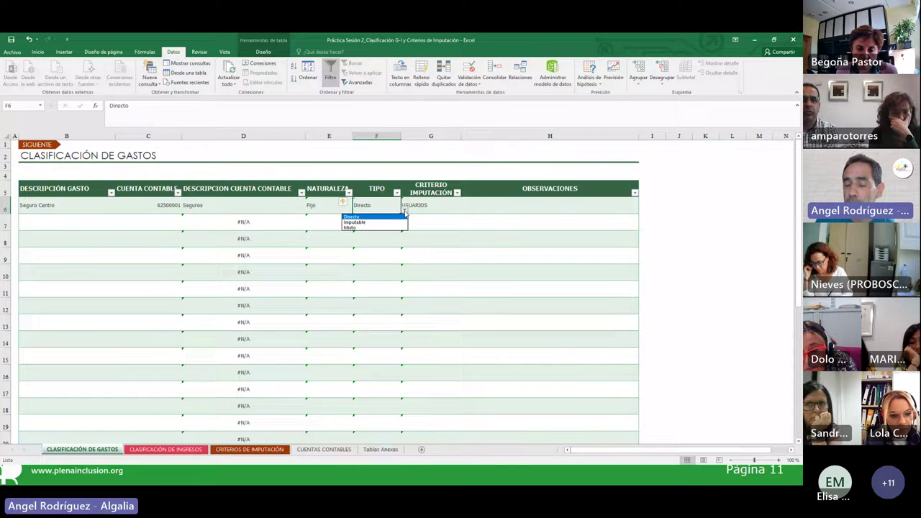
{"action": "left_click", "coordinate": [406, 211]}
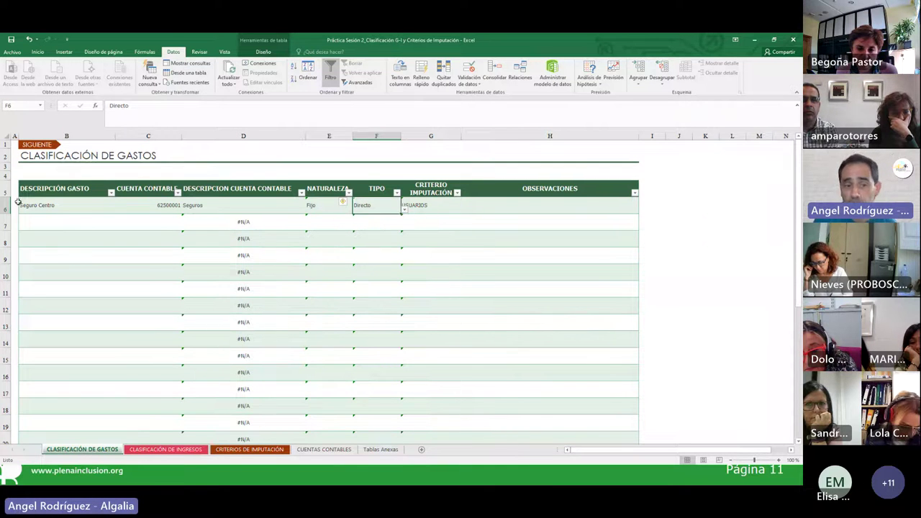
Step: Check the Seguro Centro expense's allocation criterion, and review the USUARIOS criterion's description, algorithm and usage status on the CRITERIOS DE IMPUTACIÓN sheet
{"action": "left_click", "coordinate": [440, 208]}
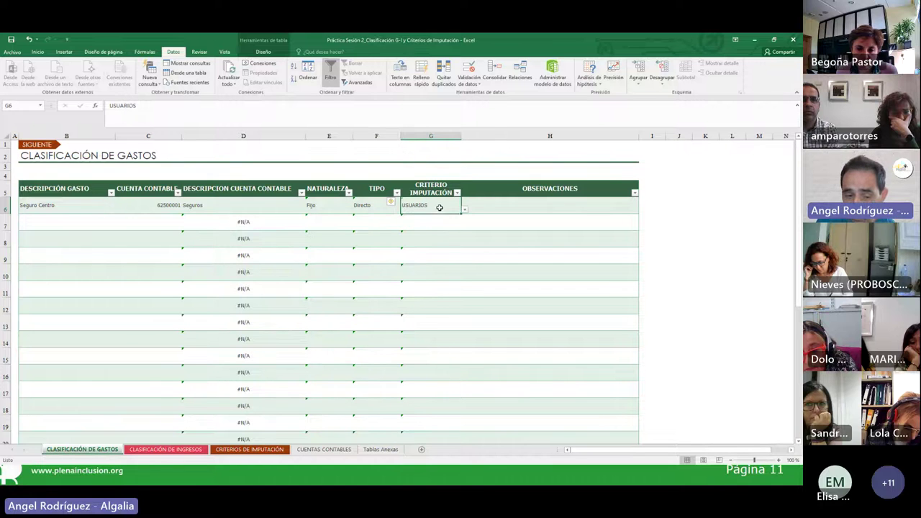
{"action": "left_click", "coordinate": [268, 450]}
{"action": "left_click", "coordinate": [40, 204]}
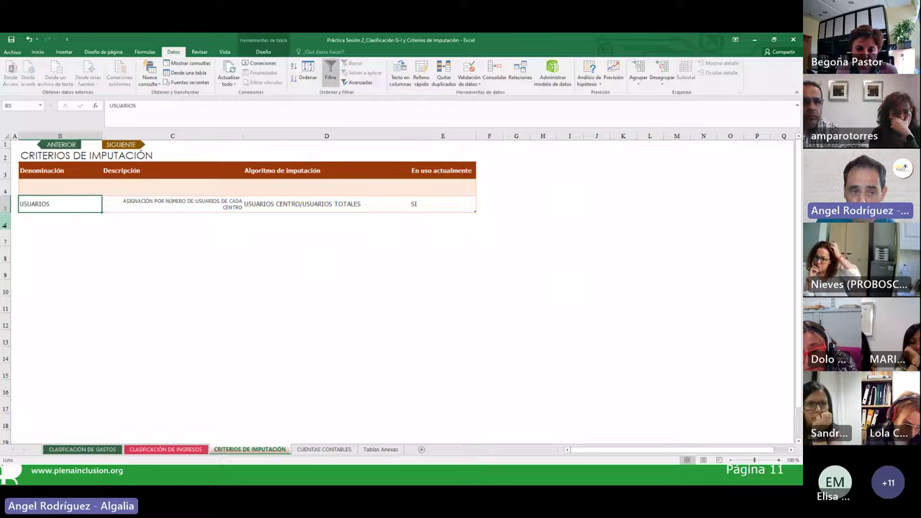
{"action": "left_click", "coordinate": [26, 222]}
{"action": "left_click", "coordinate": [149, 217]}
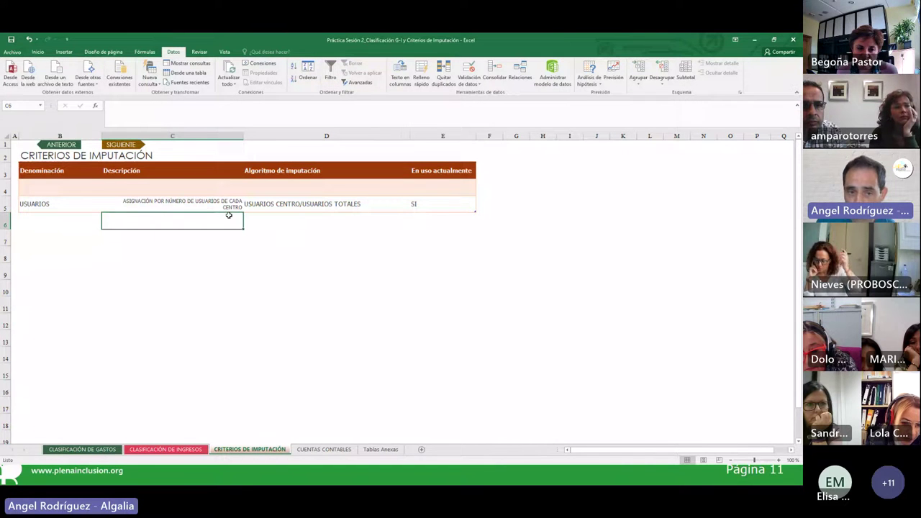
{"action": "left_click", "coordinate": [49, 208]}
{"action": "left_click", "coordinate": [207, 204]}
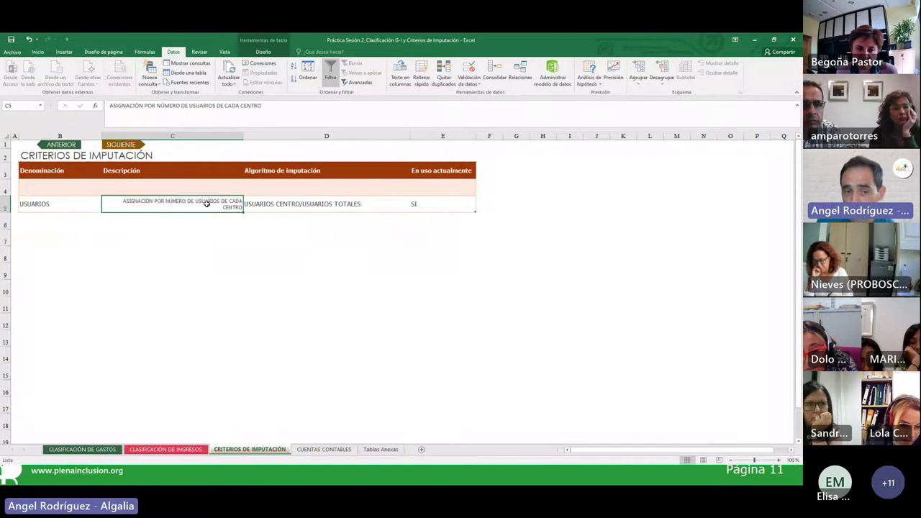
{"action": "left_click", "coordinate": [306, 204]}
{"action": "left_click", "coordinate": [430, 208]}
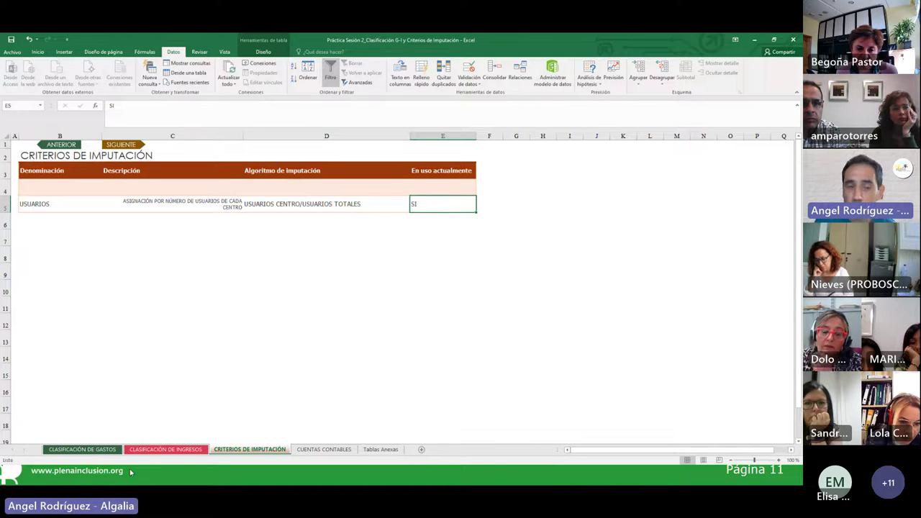
Step: Compare the CLASIFICACIÓN DE GASTOS and CLASIFICACIÓN DE INGRESOS sheets, and return to the CRITERIOS DE IMPUTACIÓN sheet
{"action": "left_click", "coordinate": [82, 449]}
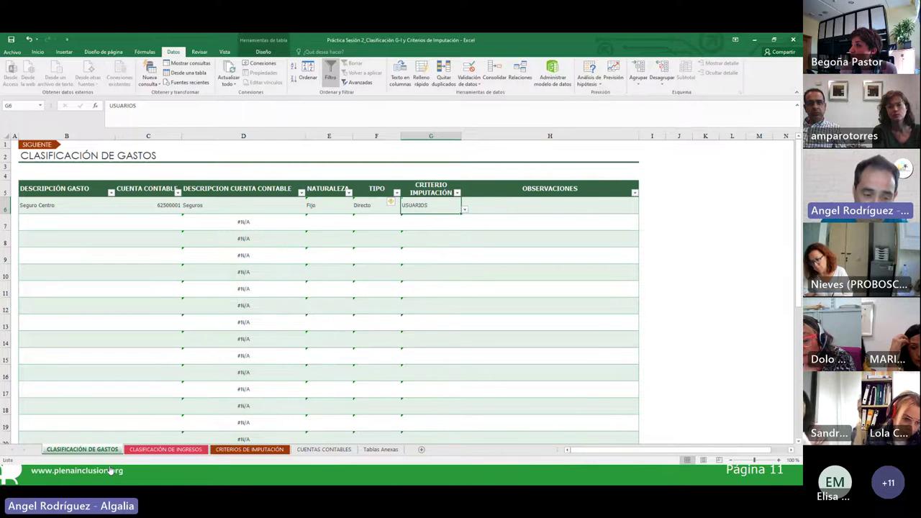
{"action": "left_click", "coordinate": [133, 450]}
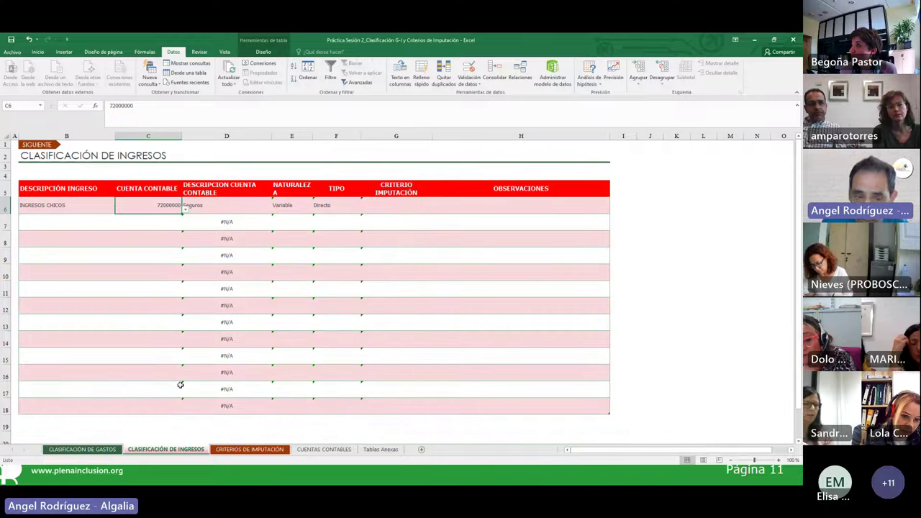
{"action": "left_click", "coordinate": [240, 450]}
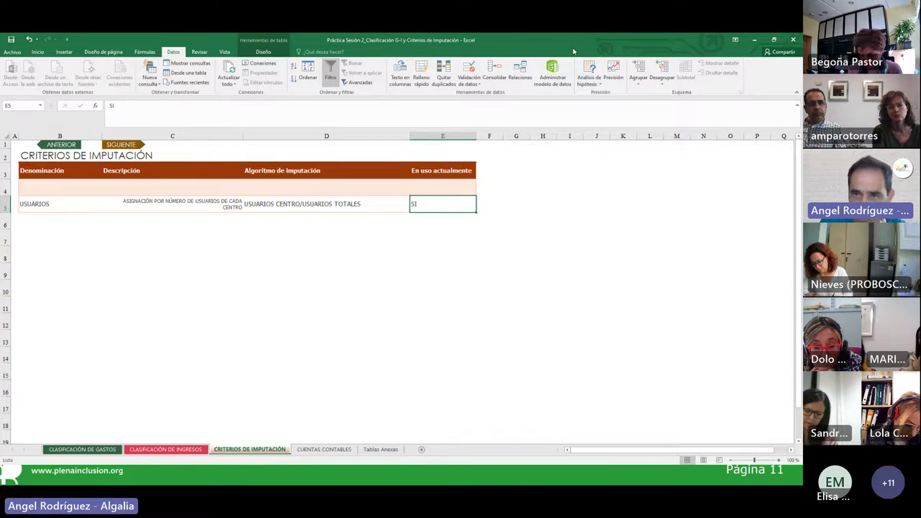
Step: View the meeting participants in the Microsoft Teams window and return to the Excel workbook
{"action": "left_click", "coordinate": [477, 475]}
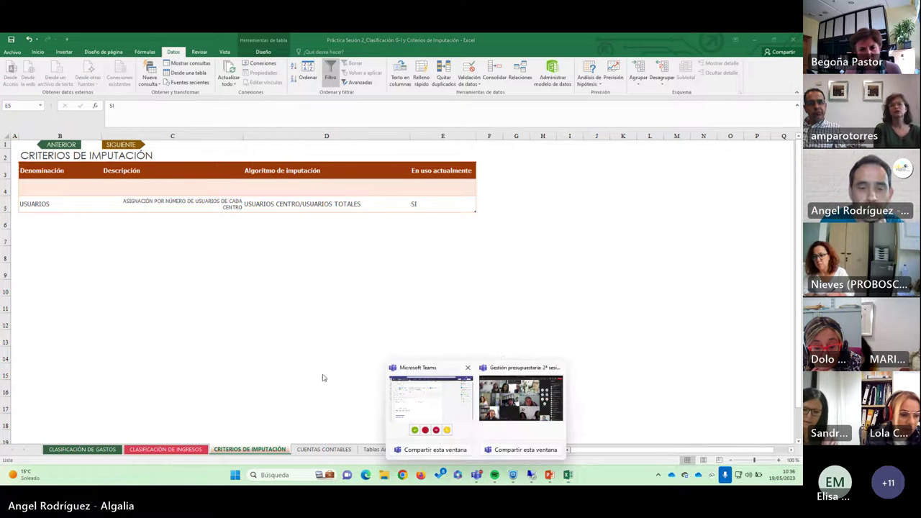
{"action": "left_click", "coordinate": [510, 391]}
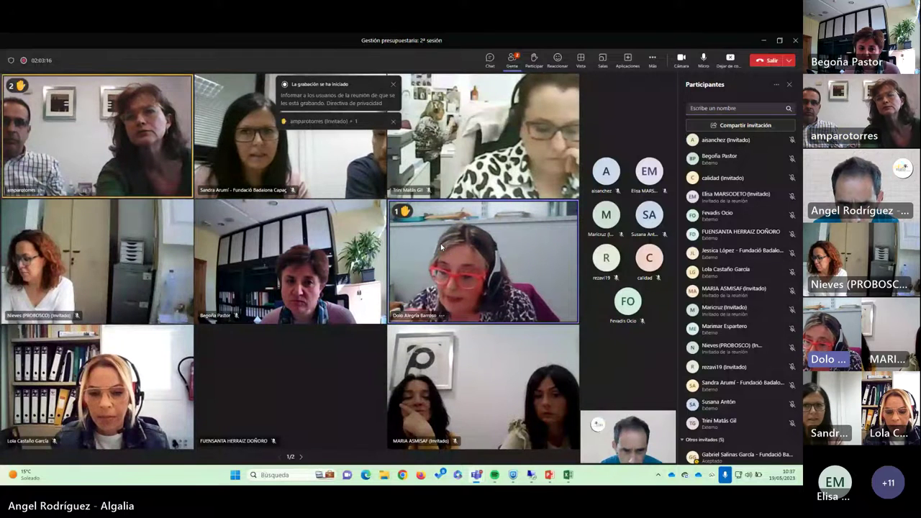
{"action": "left_click", "coordinate": [551, 469]}
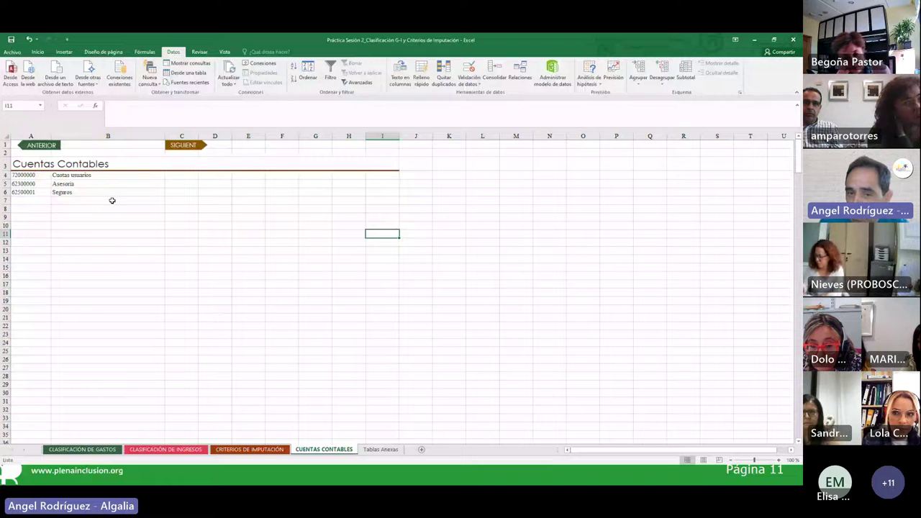
Step: Inspect the first account's code and description on the CUENTAS CONTABLES sheet, and the range below reserved for more accounts
{"action": "left_click", "coordinate": [28, 175]}
{"action": "left_click", "coordinate": [67, 176]}
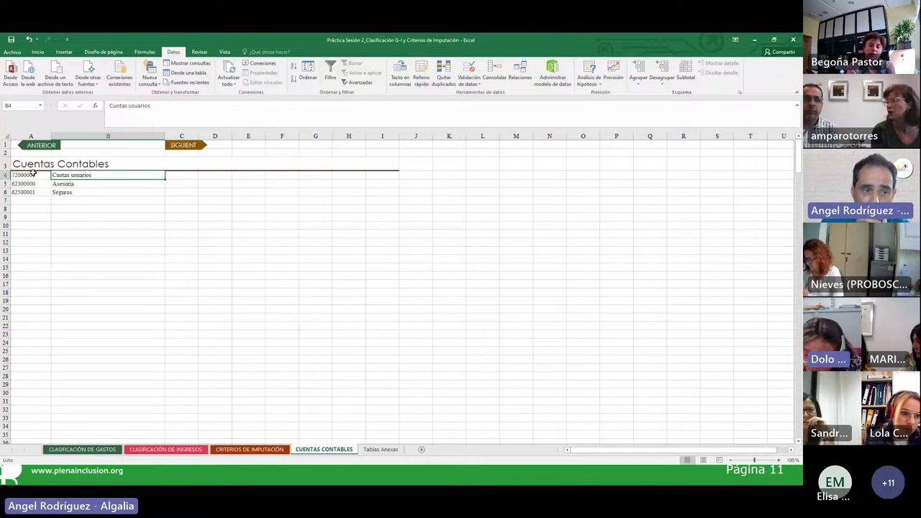
{"action": "left_click", "coordinate": [33, 171]}
{"action": "left_click_drag", "start_coordinate": [33, 175], "coordinate": [124, 320]}
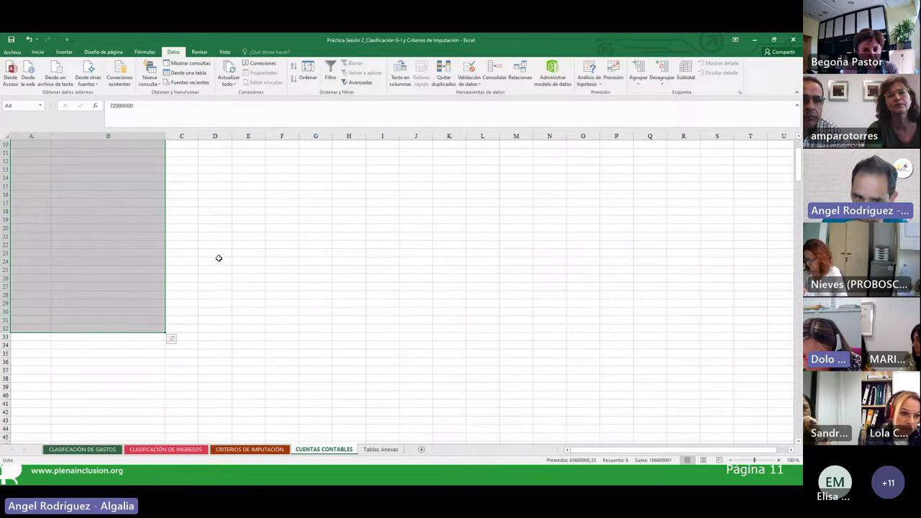
{"action": "left_click", "coordinate": [294, 236]}
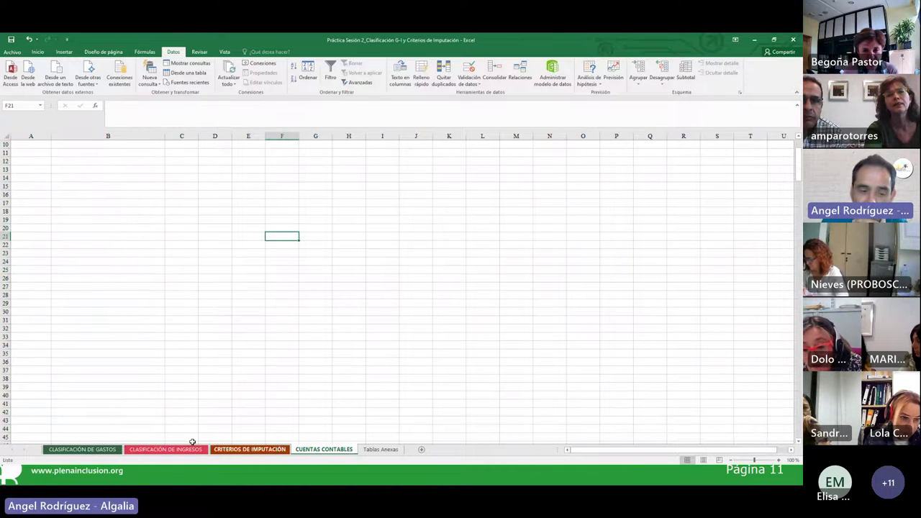
Step: Check which accounts are offered for the Seguro Centro expense's CUENTA CONTABLE on the CLASIFICACIÓN DE GASTOS sheet, leaving the selection as it is
{"action": "left_click", "coordinate": [84, 450]}
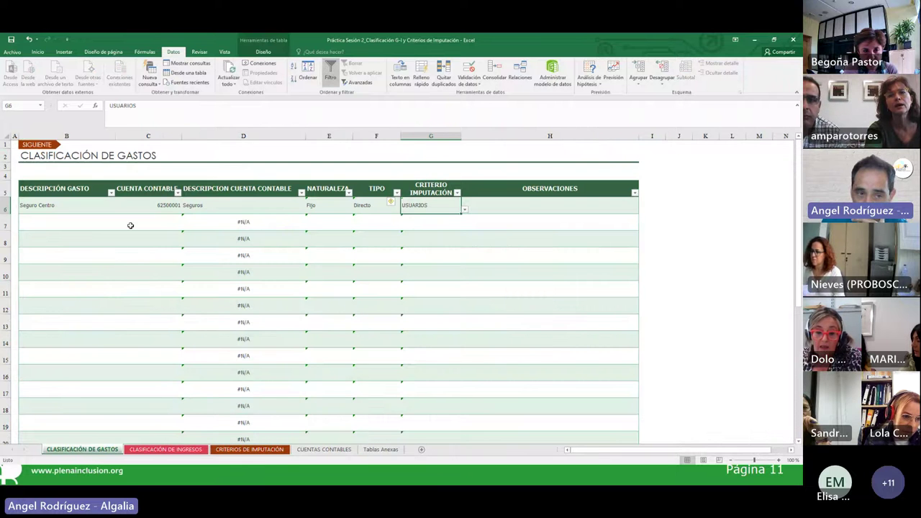
{"action": "left_click", "coordinate": [176, 193]}
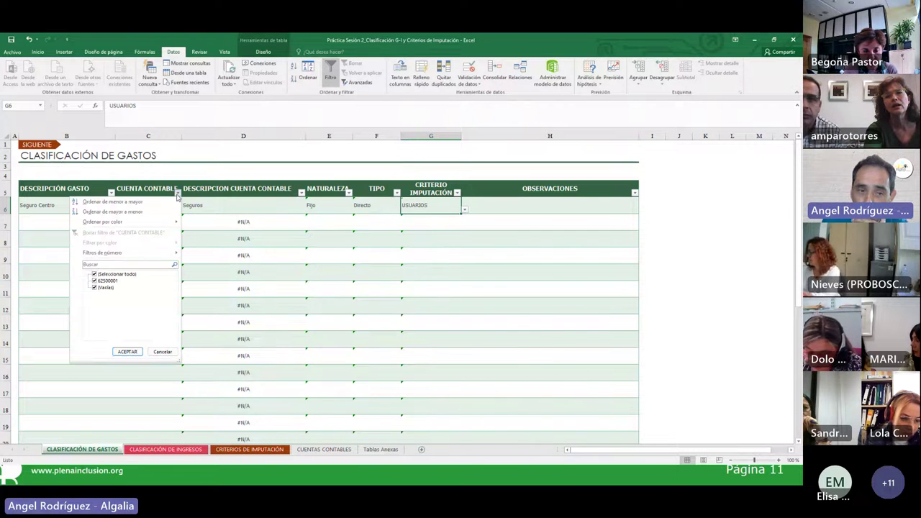
{"action": "left_click", "coordinate": [205, 219]}
{"action": "left_click", "coordinate": [158, 207]}
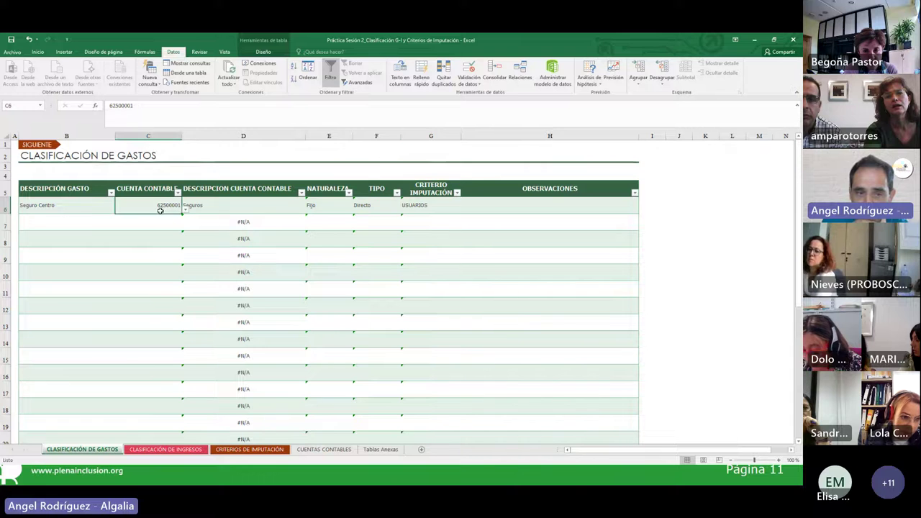
{"action": "left_click", "coordinate": [185, 210]}
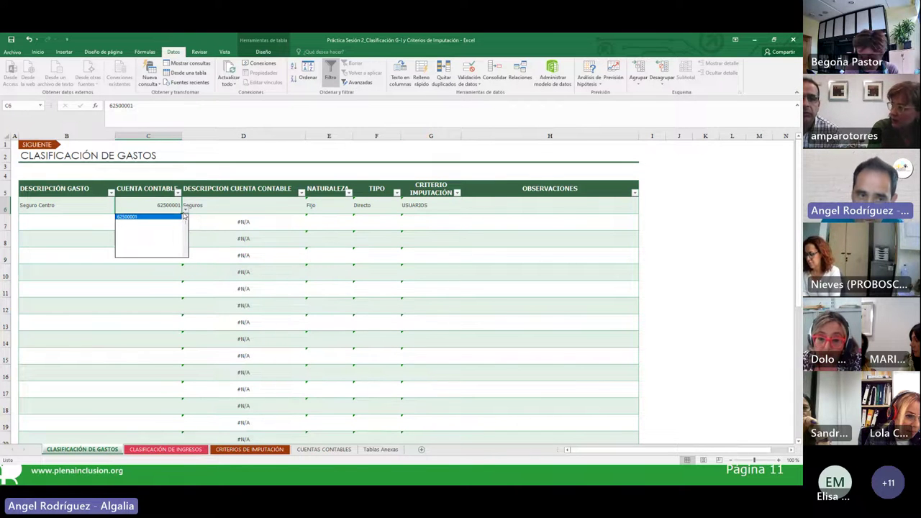
{"action": "key", "text": "Escape"}
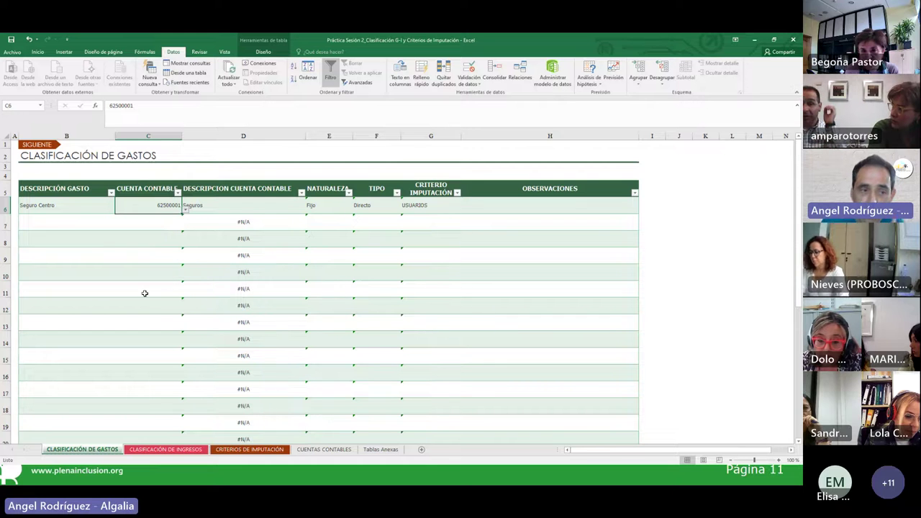
Step: Compare the Seguro Centro row's expense description and account with the empty description and account cells in the rows below
{"action": "left_click", "coordinate": [73, 207]}
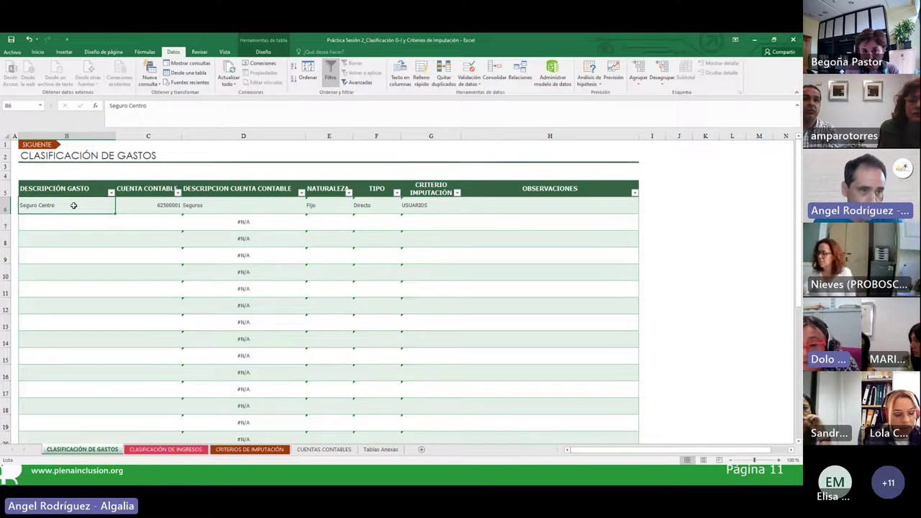
{"action": "left_click", "coordinate": [147, 213]}
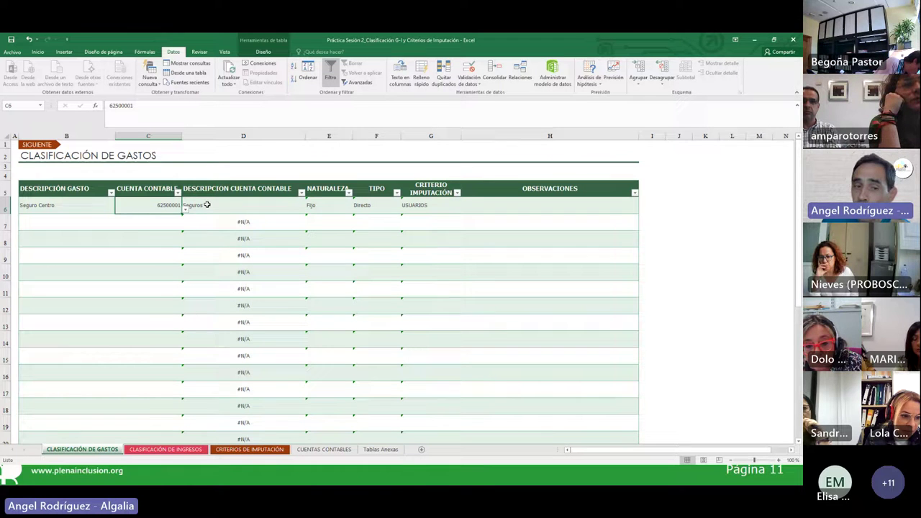
{"action": "left_click", "coordinate": [72, 224]}
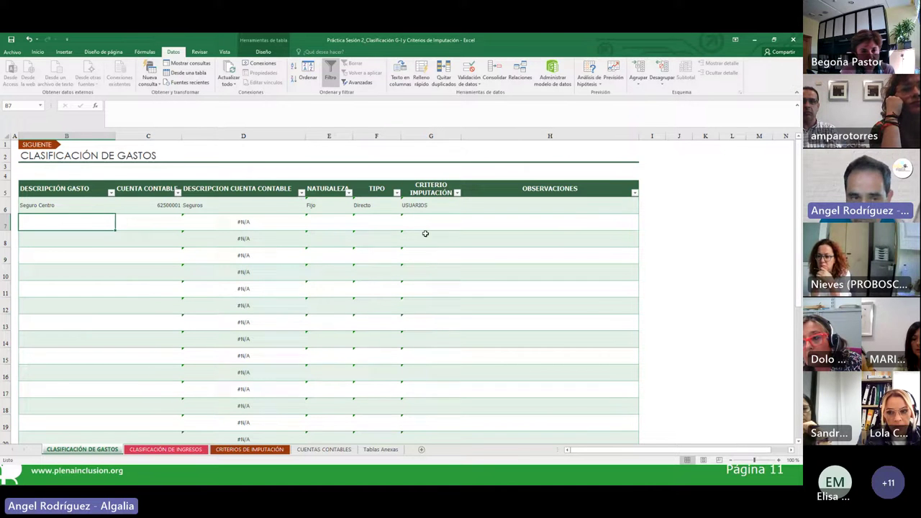
{"action": "left_click", "coordinate": [50, 238]}
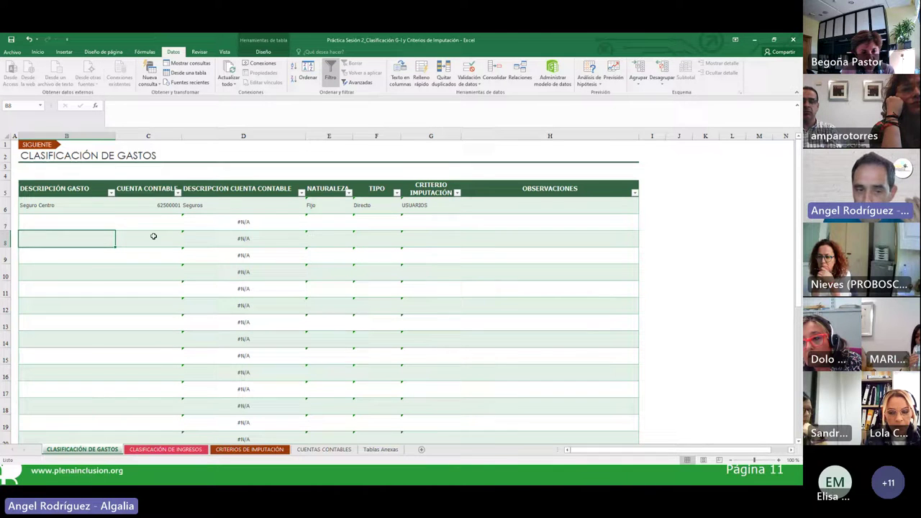
{"action": "left_click", "coordinate": [44, 217]}
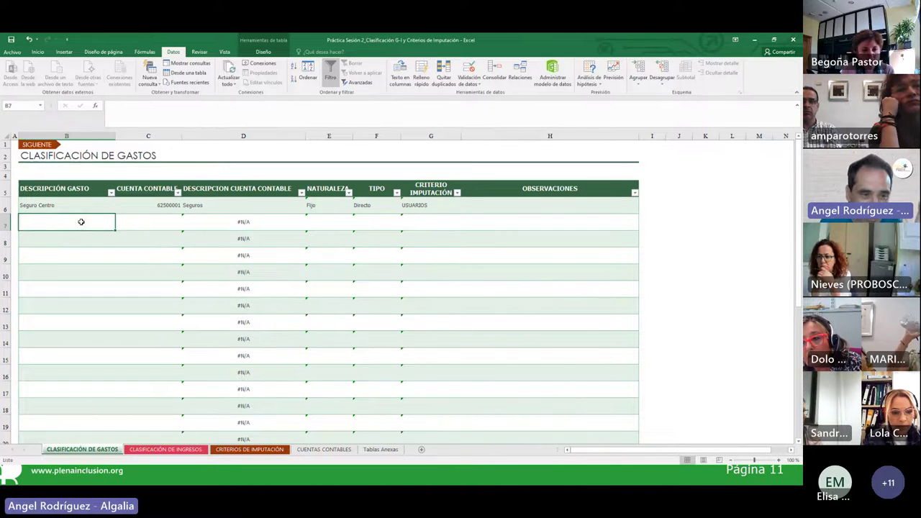
{"action": "left_click", "coordinate": [155, 224]}
{"action": "left_click", "coordinate": [64, 221]}
{"action": "left_click", "coordinate": [153, 207]}
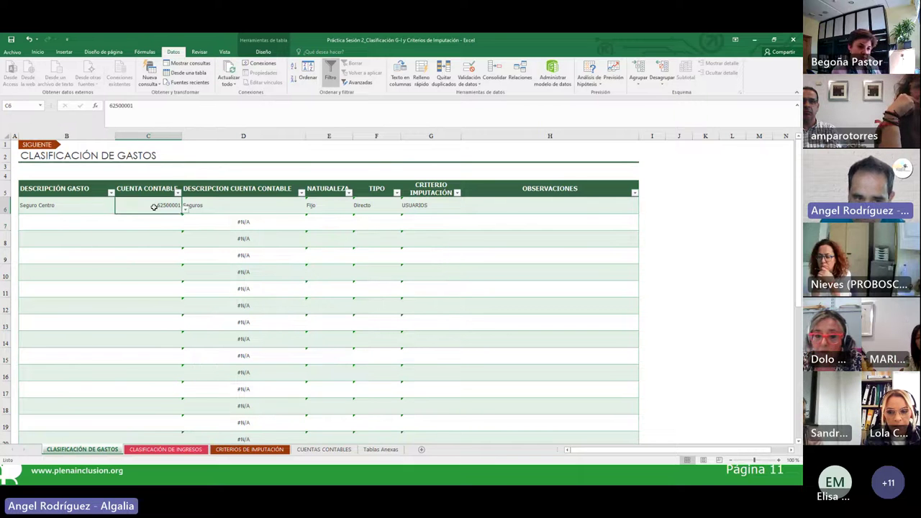
{"action": "left_click", "coordinate": [156, 223]}
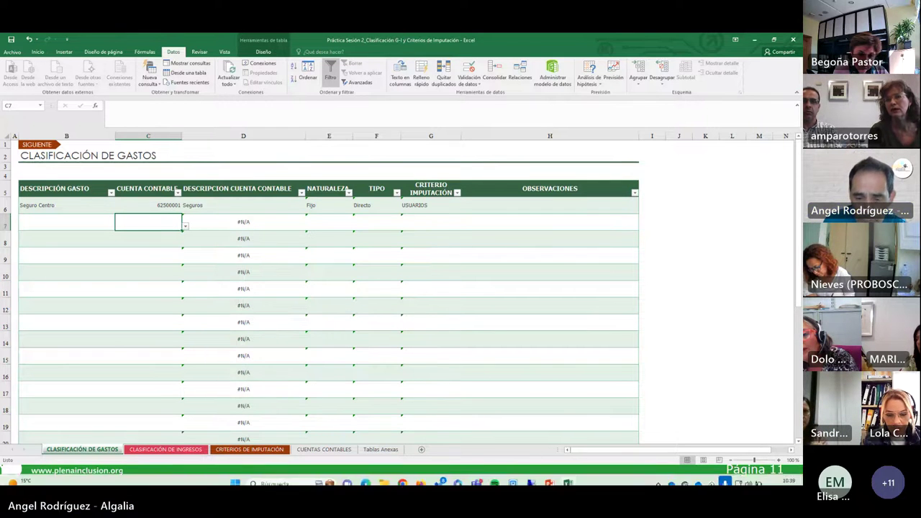
Step: Switch to the Microsoft Teams meeting window to view the participants and raised hands
{"action": "left_click", "coordinate": [477, 475]}
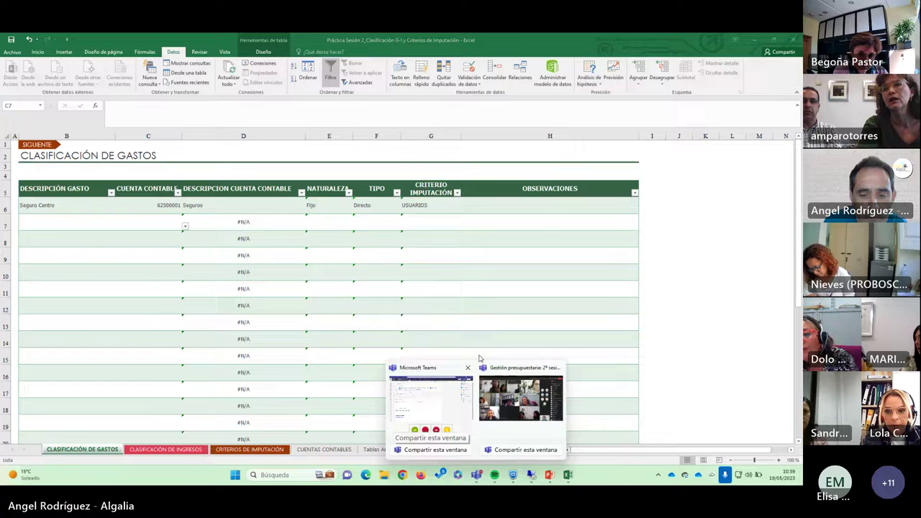
{"action": "left_click", "coordinate": [520, 395]}
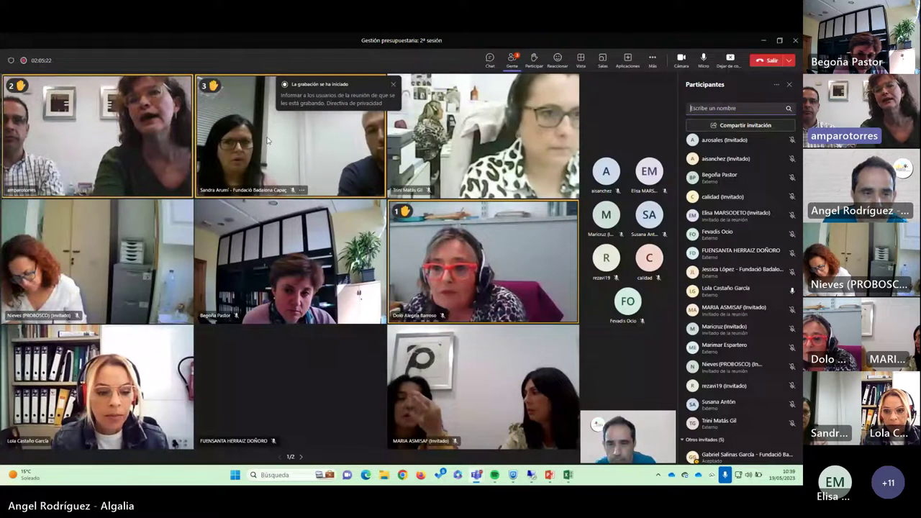